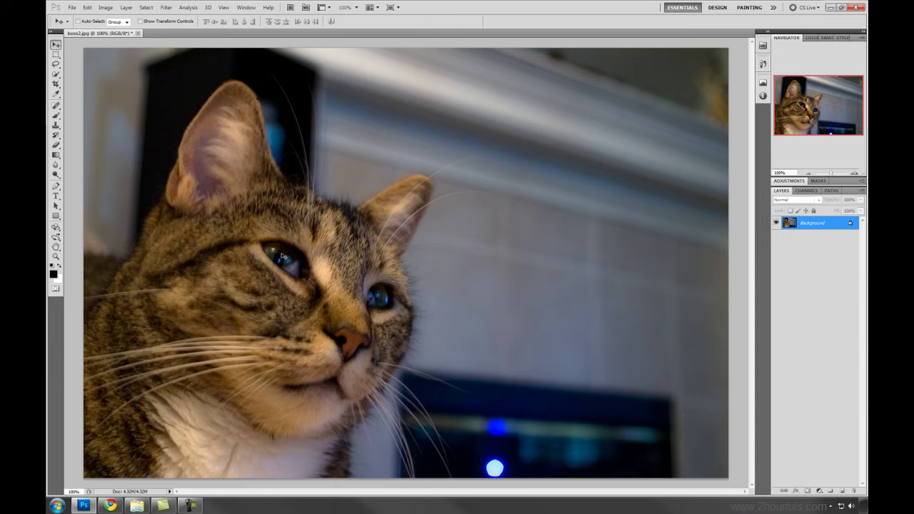
Step: Zoom in on the cat's nearer eye to 300% with the Zoom tool and return to 100%
key(z)
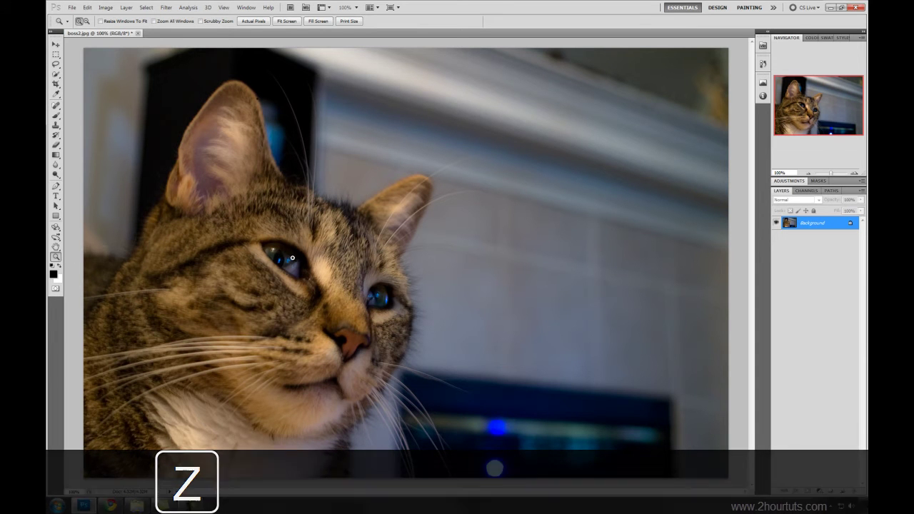
key(z)
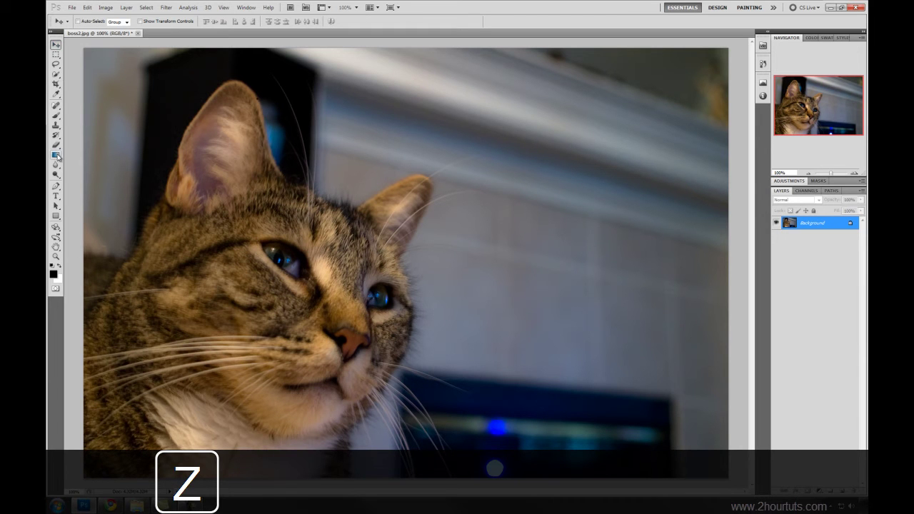
key(z)
click(282, 258)
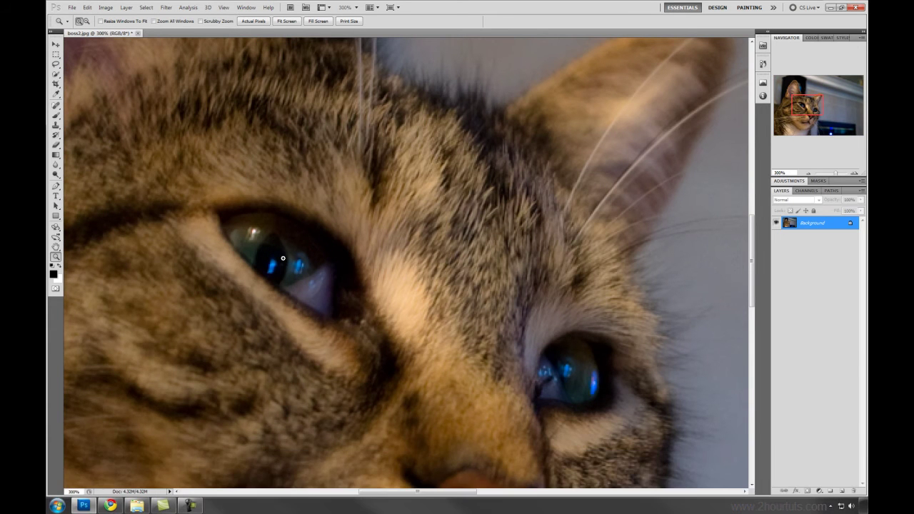
key(alt)
alt+click(281, 246)
alt+click(281, 246)
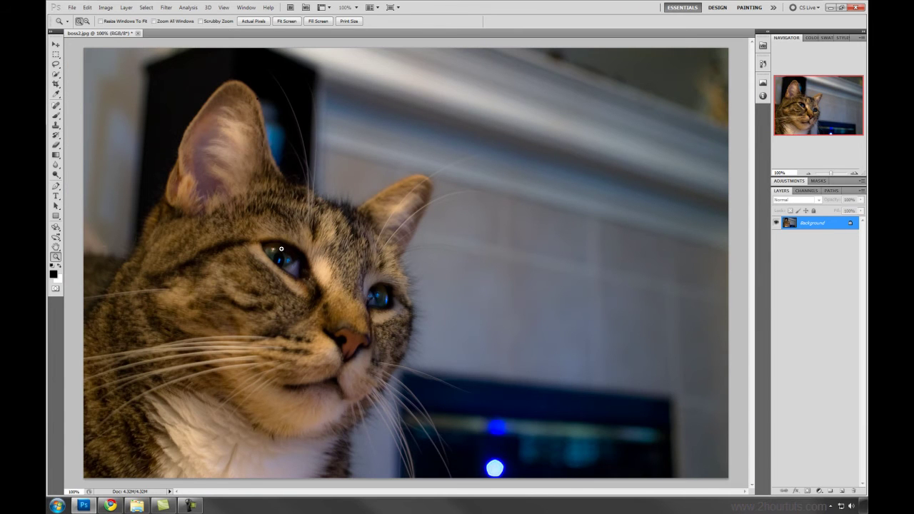
Step: Magnify a boxed area around the cat's nearer eye, narrowing in on the blue reflection to about 2700%
key(z)
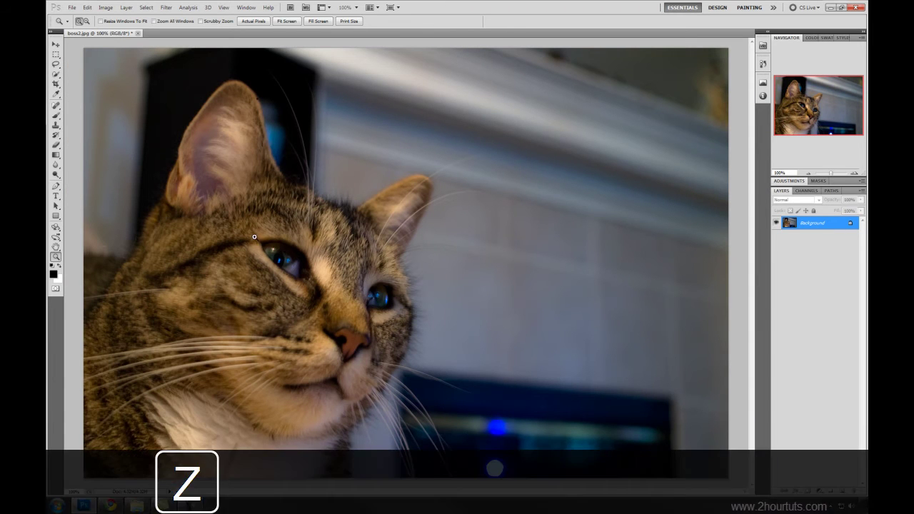
drag(249, 232, 326, 290)
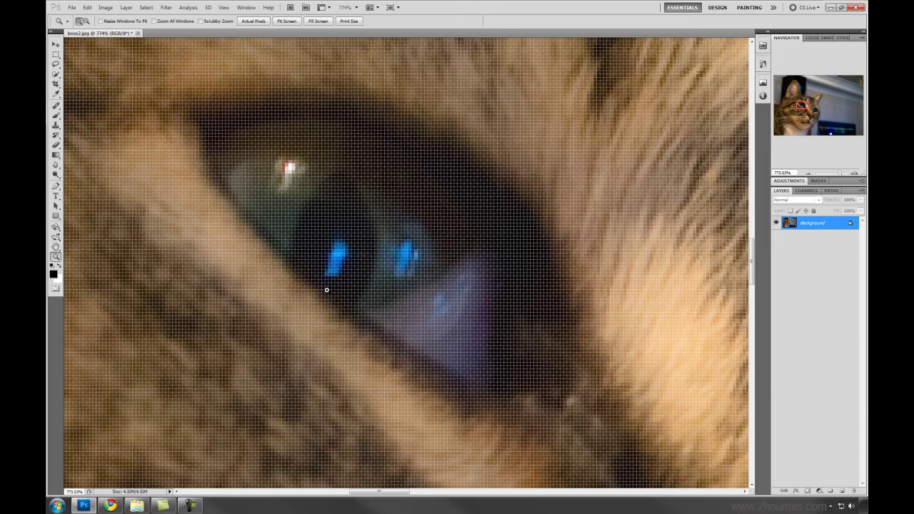
drag(261, 227, 399, 329)
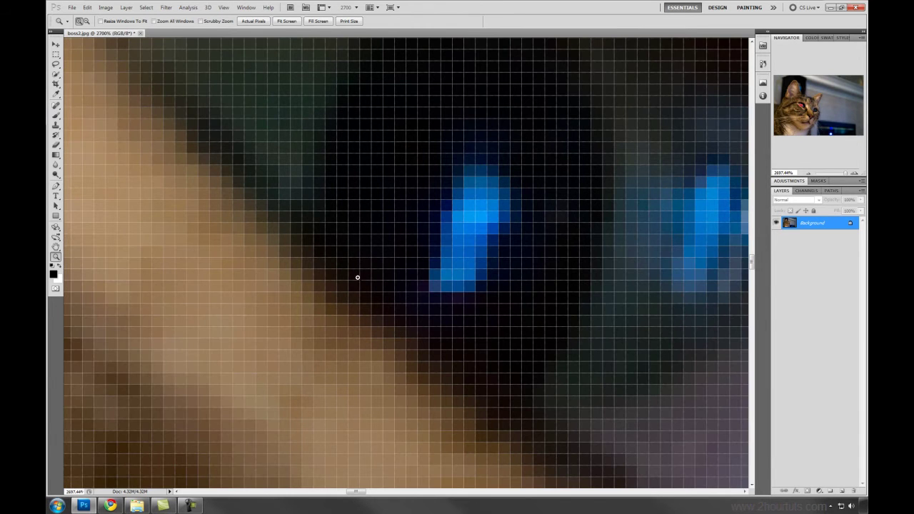
Step: Turn off the pixel grid overlay on the magnified image
key(v)
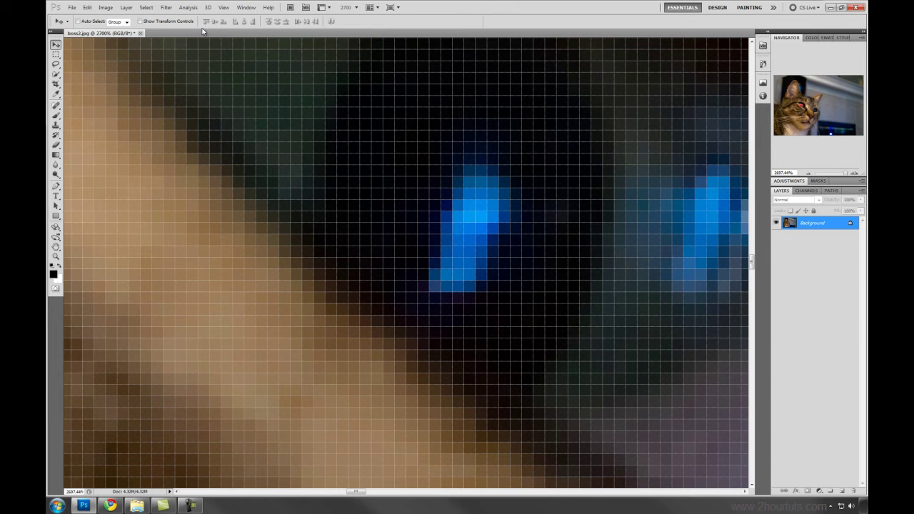
click(222, 7)
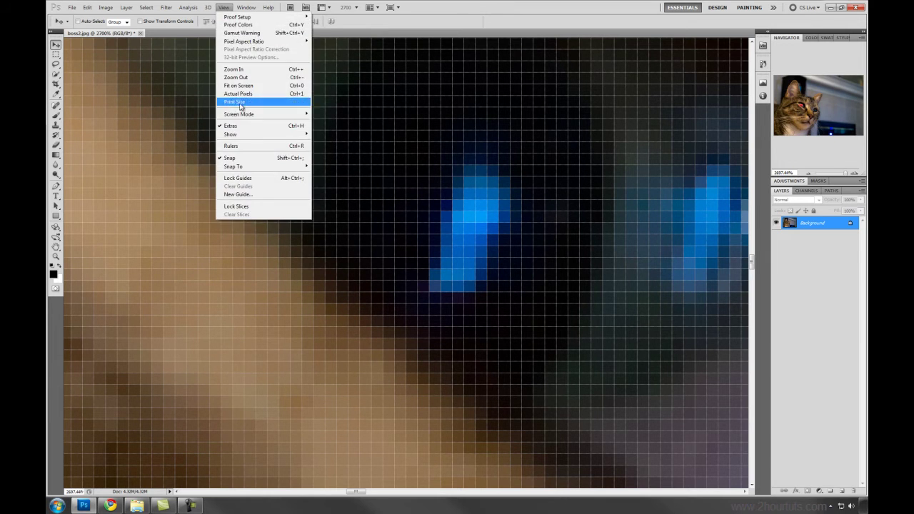
mouse_move(247, 137)
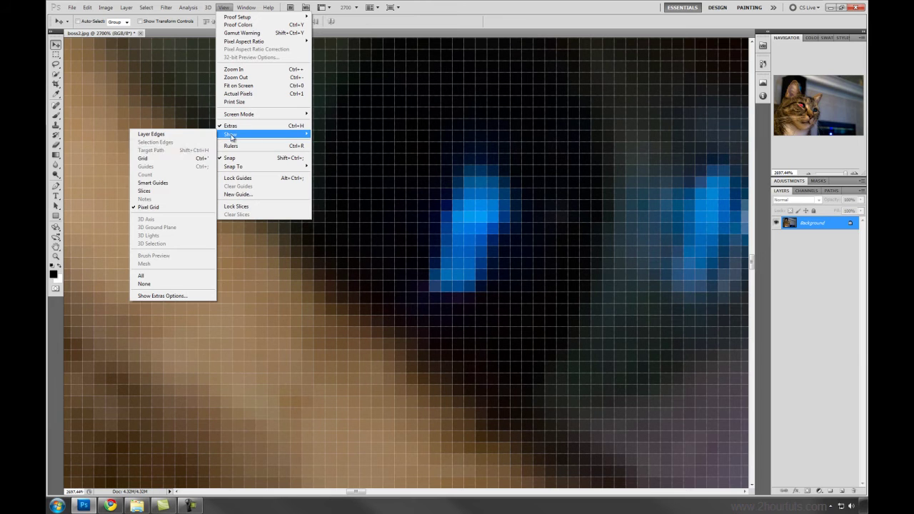
click(164, 208)
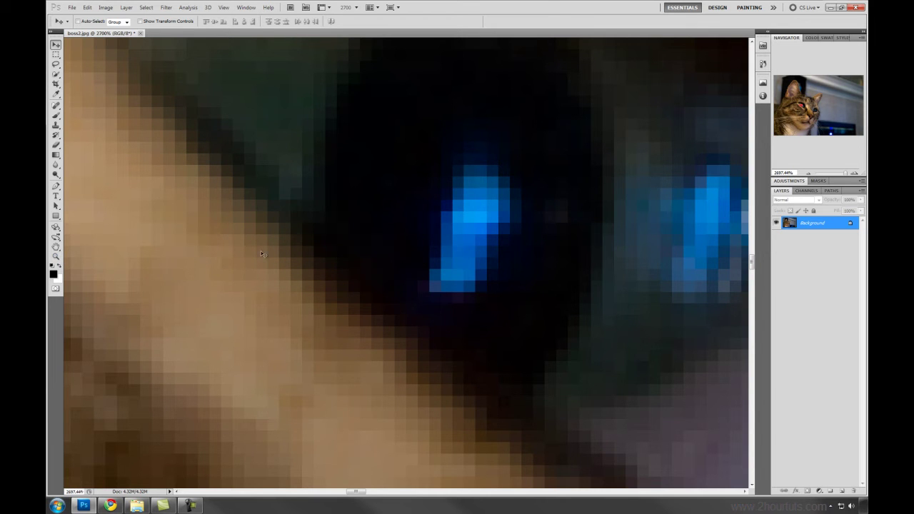
Step: Enable Scrubby Zoom for the Zoom tool and scrub the view out to about 192%
click(57, 257)
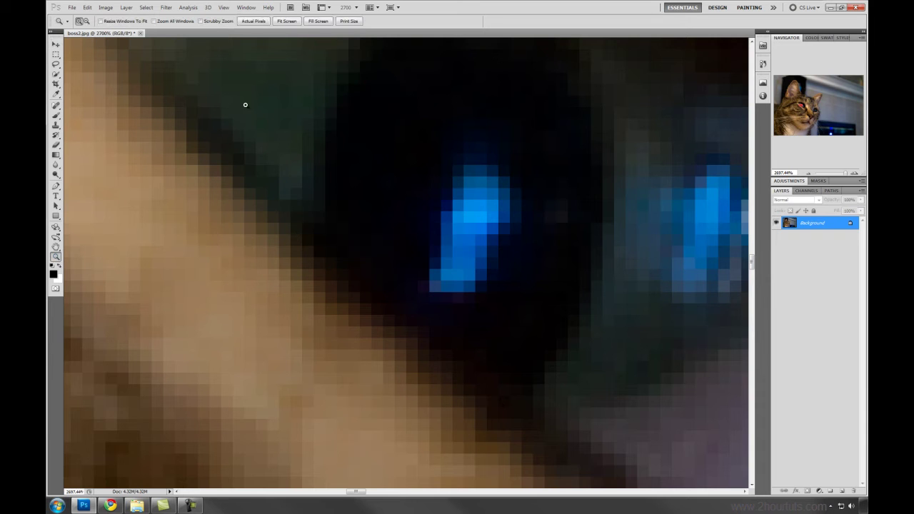
click(201, 20)
key(z)
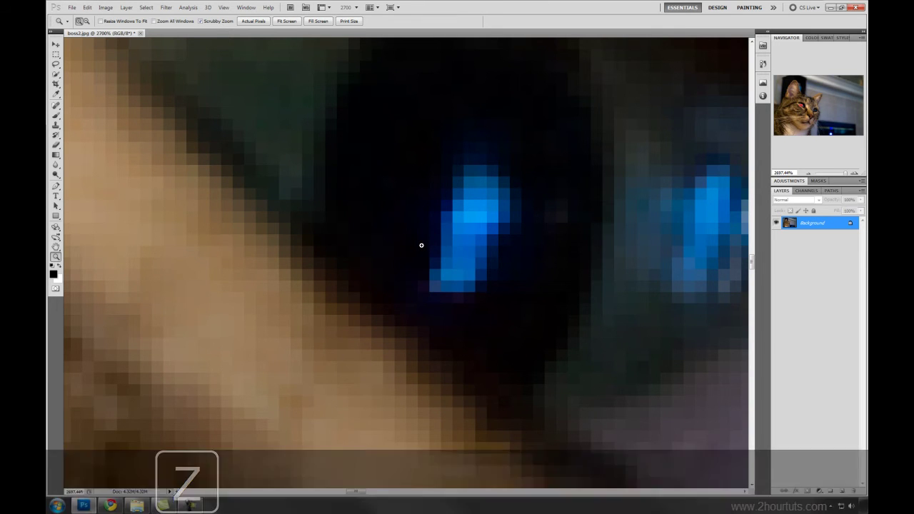
key(z)
drag(421, 245, 359, 246)
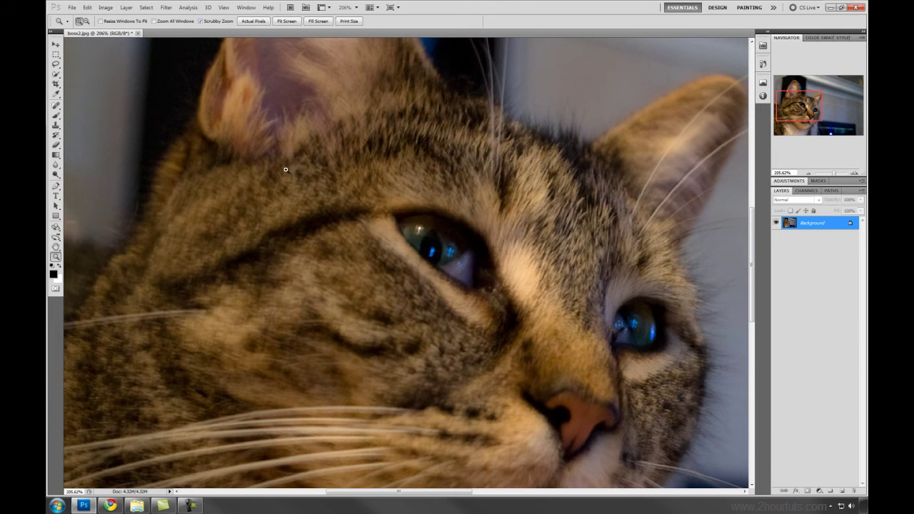
key(z)
drag(423, 228, 418, 229)
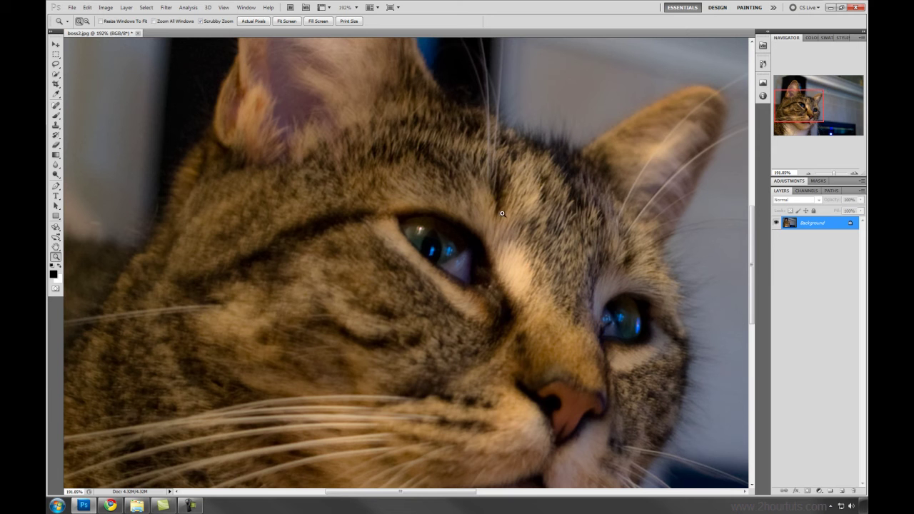
Step: Shift the visible area in the Navigator toward the nose and background, reduce the magnification to 66.67% and return it to 100%
drag(806, 112, 824, 123)
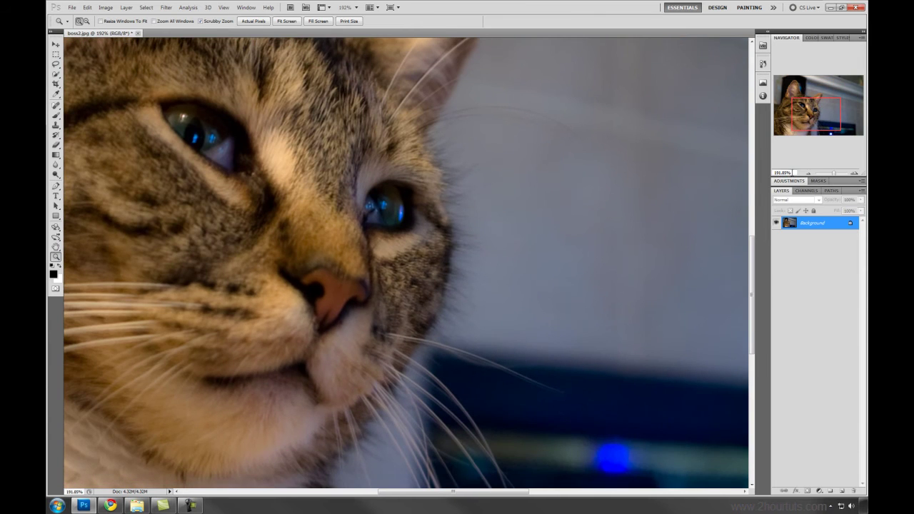
drag(793, 172, 774, 173)
click(792, 172)
click(808, 174)
click(808, 174)
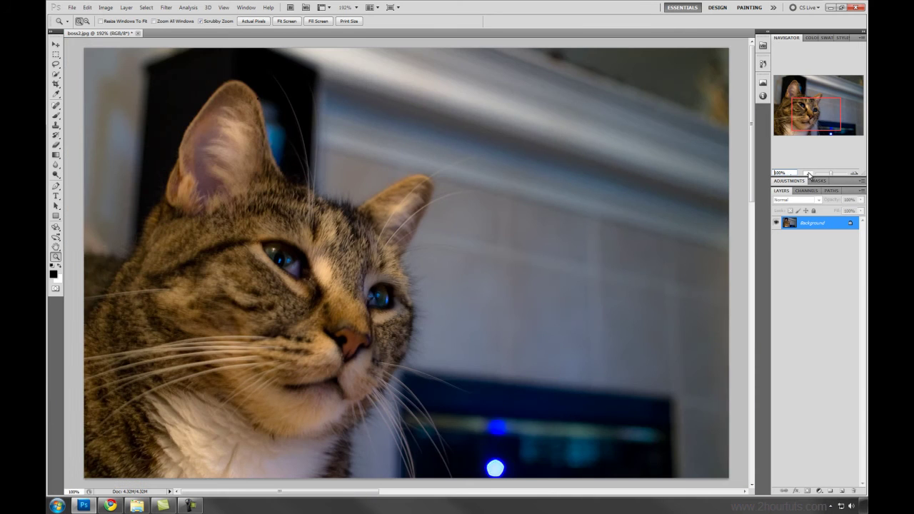
click(808, 174)
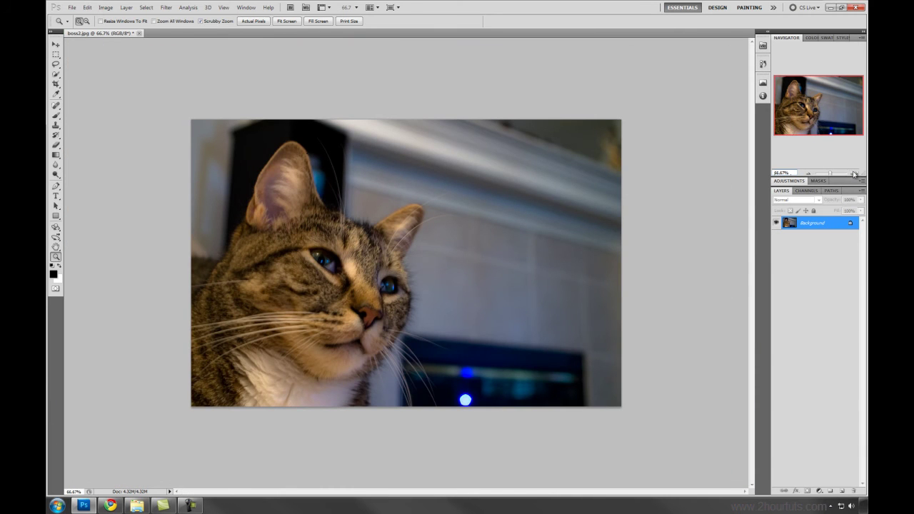
click(854, 173)
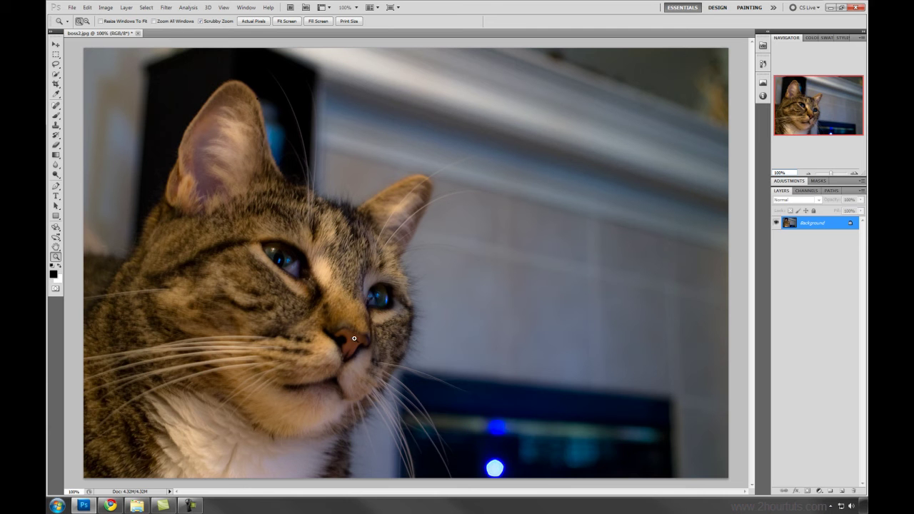
Step: Scrub-zoom into the cat's nose to about 499% and jump to the tall ear and back using the temporary Hand tool
key(z)
drag(349, 338, 401, 361)
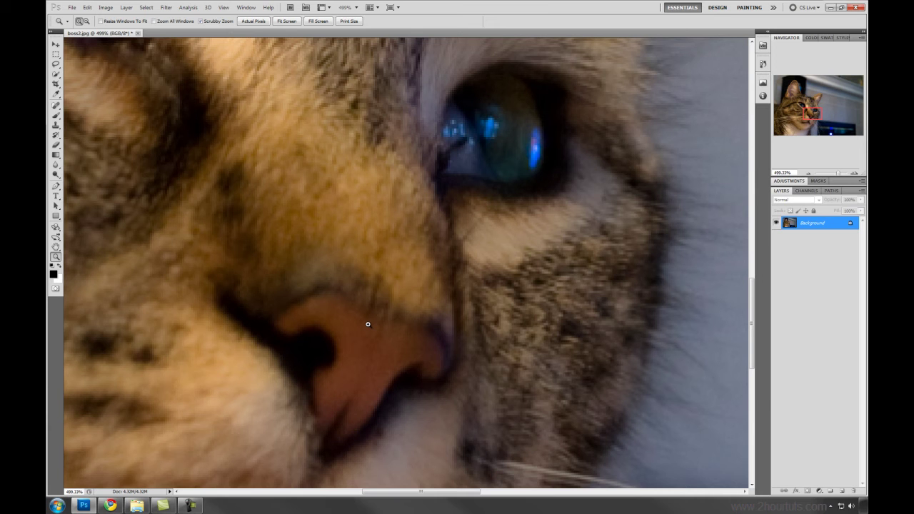
key(h)
drag(368, 323, 306, 339)
drag(306, 339, 208, 112)
key(z)
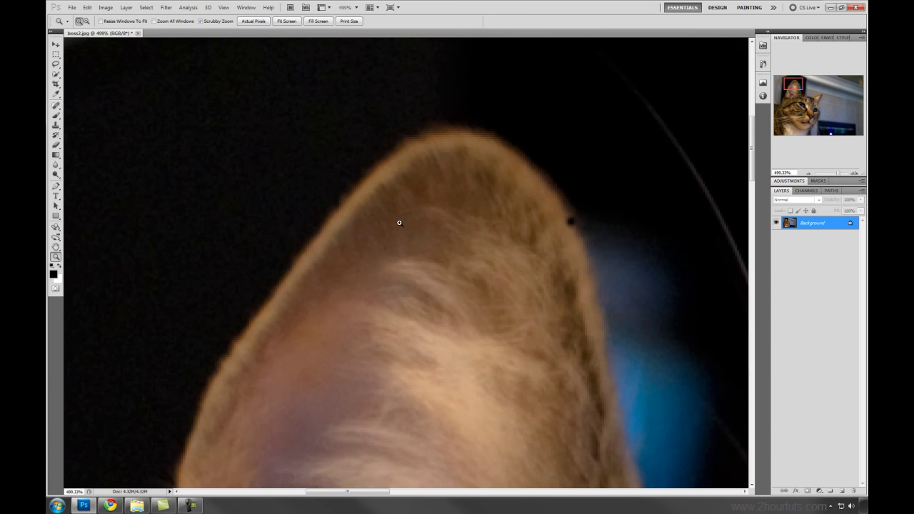
key(h)
drag(399, 223, 351, 349)
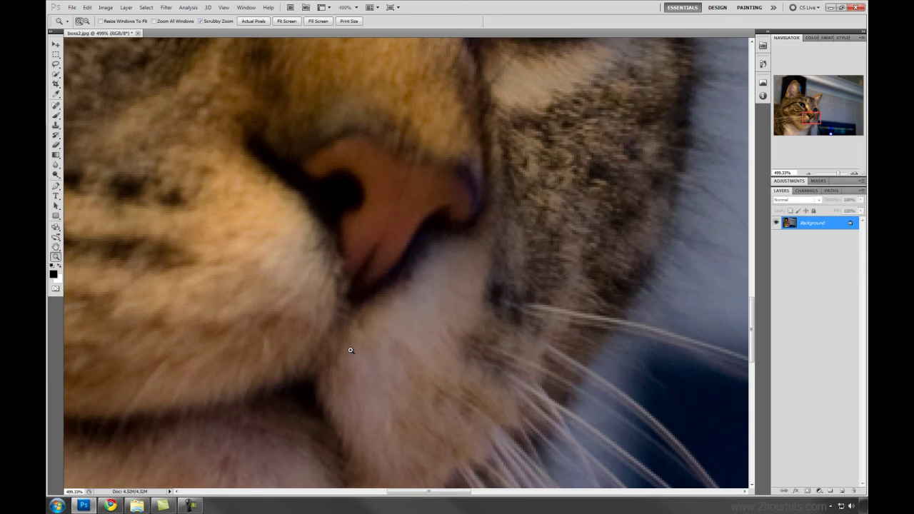
Step: Pan the magnified view from the tall ear down across the face to the nose, and jump to the smaller ear
drag(817, 121, 798, 85)
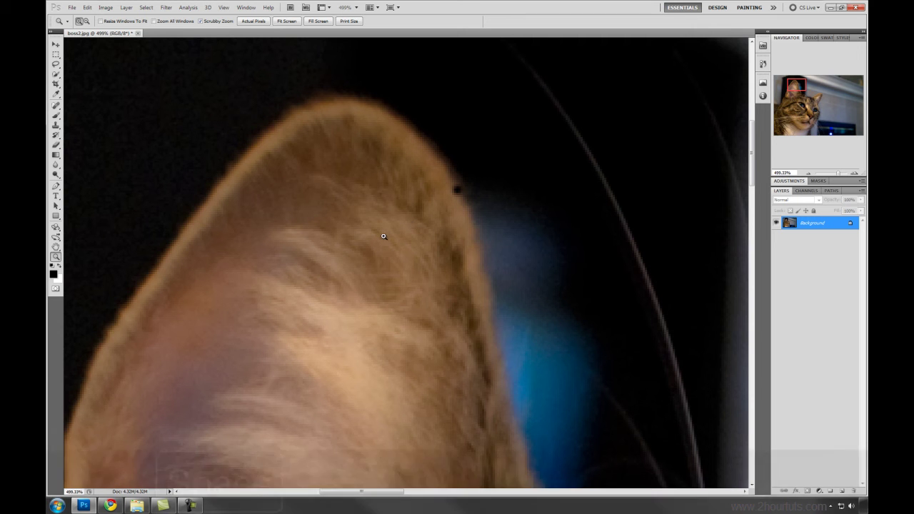
key(space)
drag(481, 400, 291, 109)
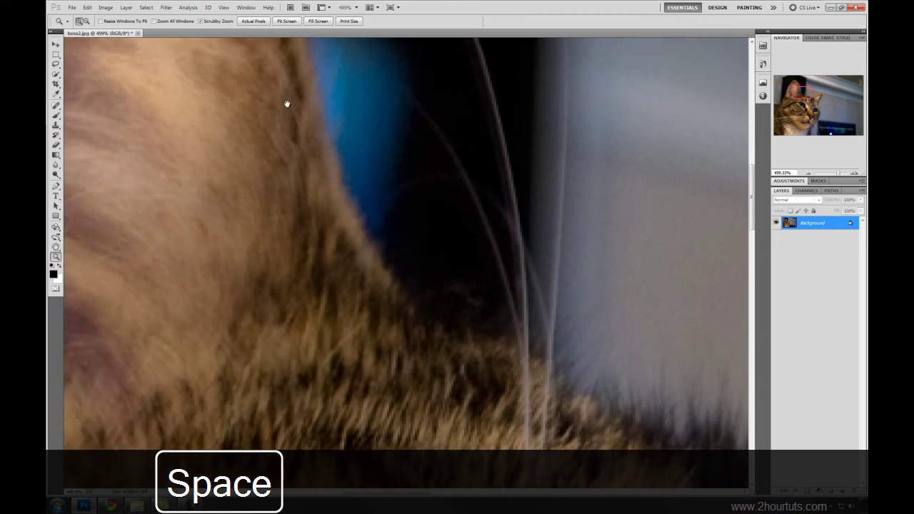
drag(422, 424, 408, 193)
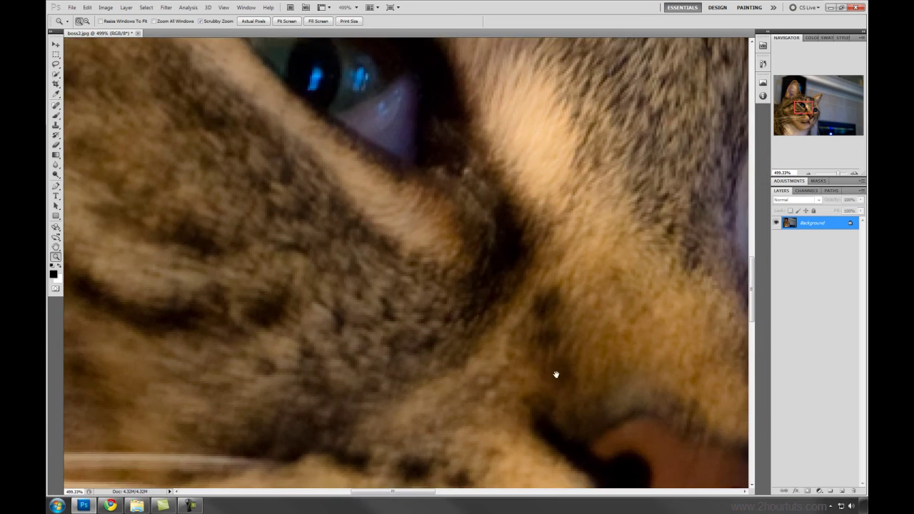
drag(554, 373, 416, 275)
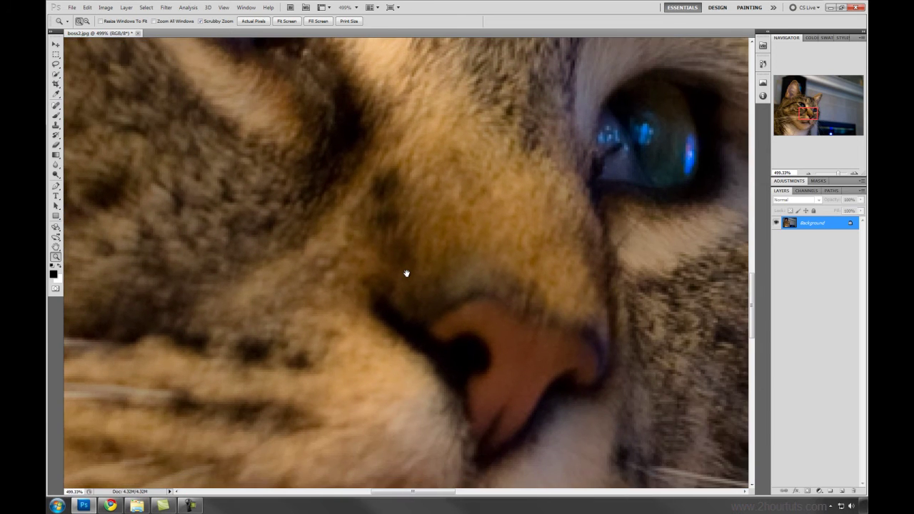
key(space)
drag(587, 233, 552, 214)
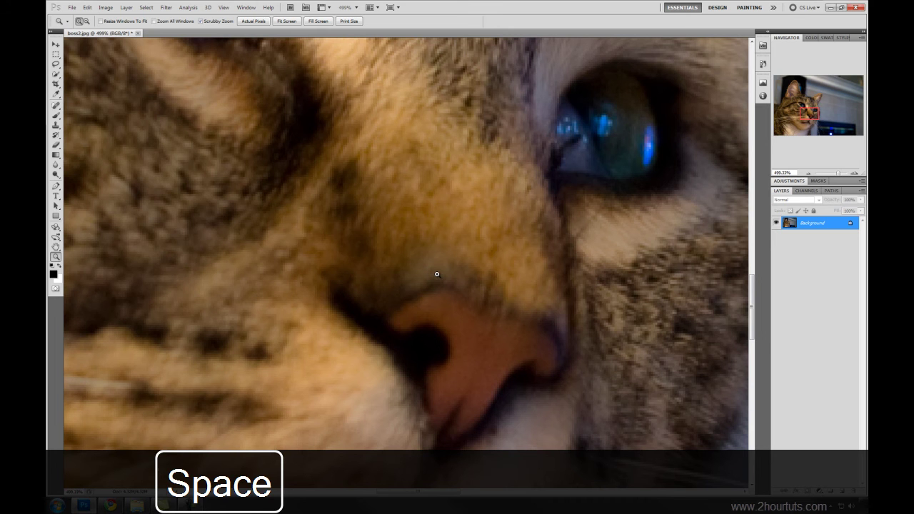
key(h)
drag(439, 266, 419, 190)
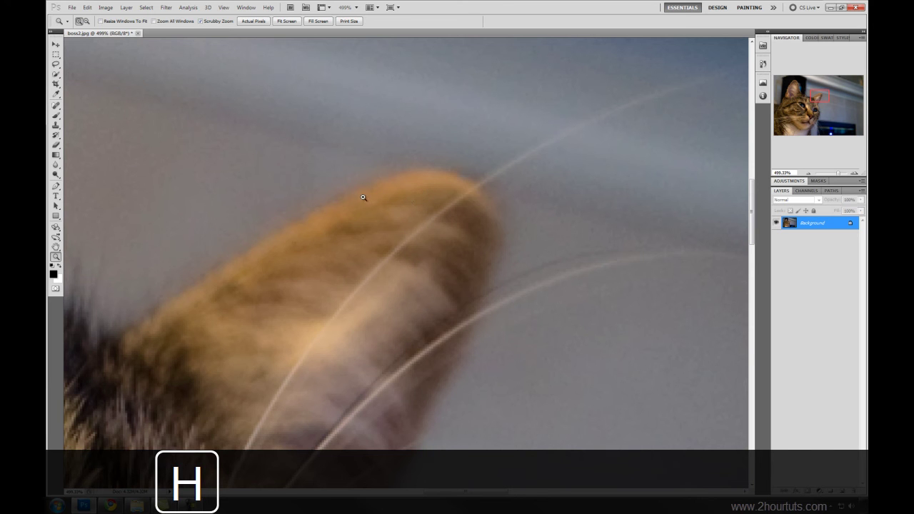
Step: Compare the image in the Fit Screen, Fill Screen, Actual Pixels and Print Size views
click(808, 173)
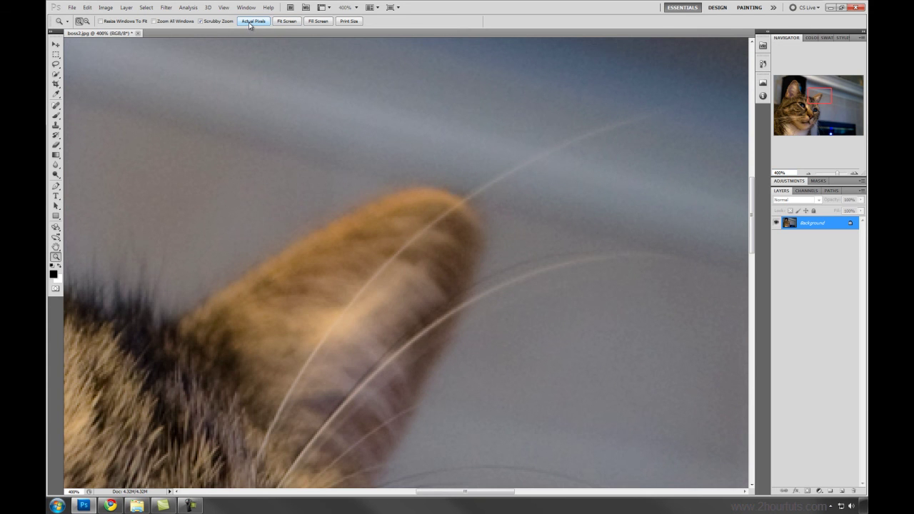
click(283, 22)
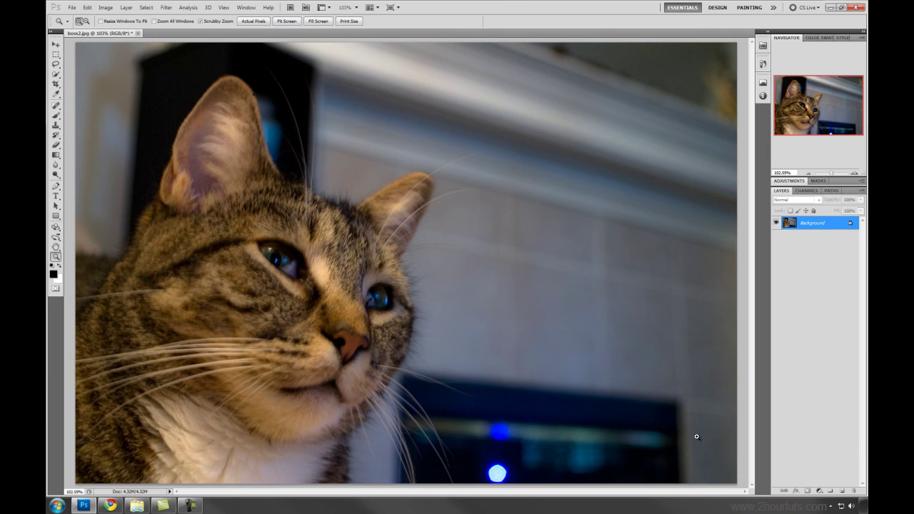
click(315, 21)
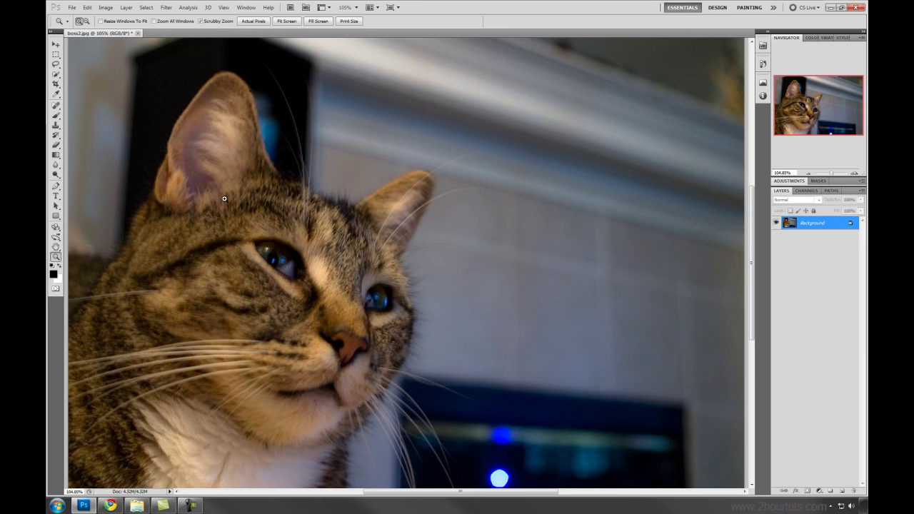
click(251, 22)
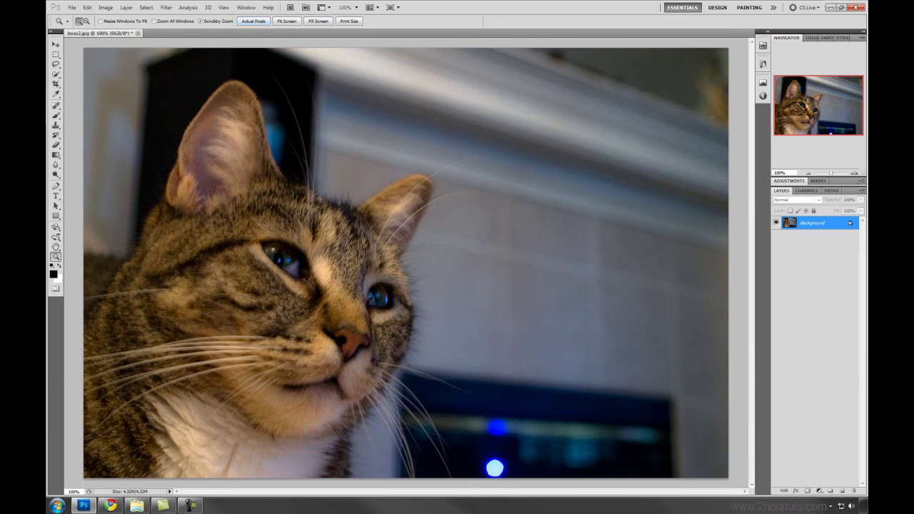
click(784, 173)
click(348, 21)
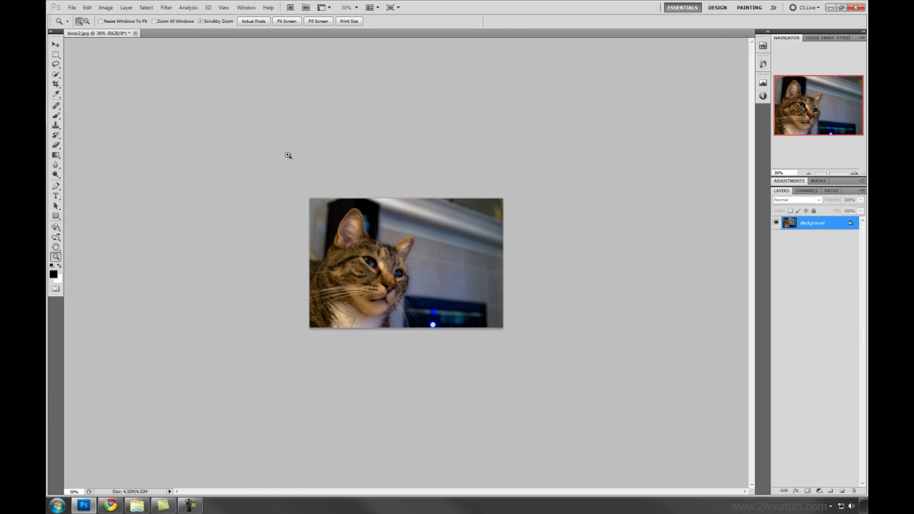
Step: Show the rulers around the image and increase the magnification in increments up to 200%
key(ctrl+r)
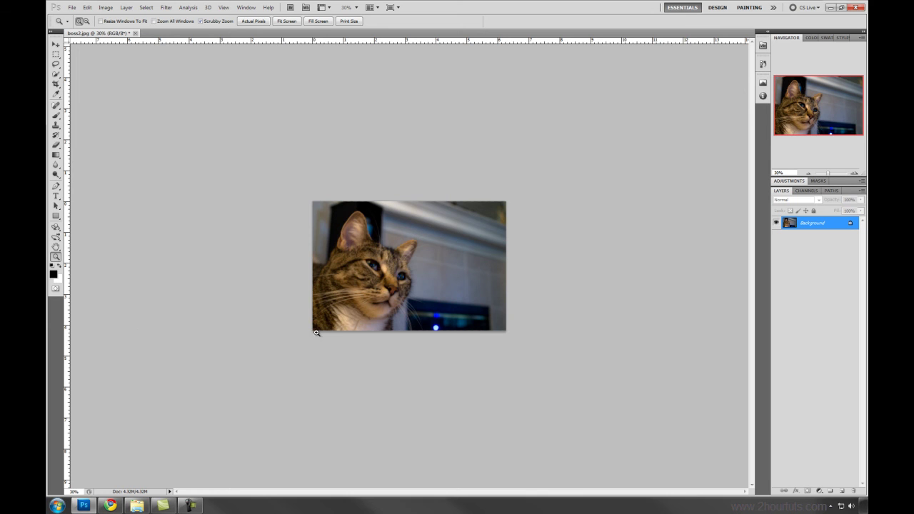
click(856, 175)
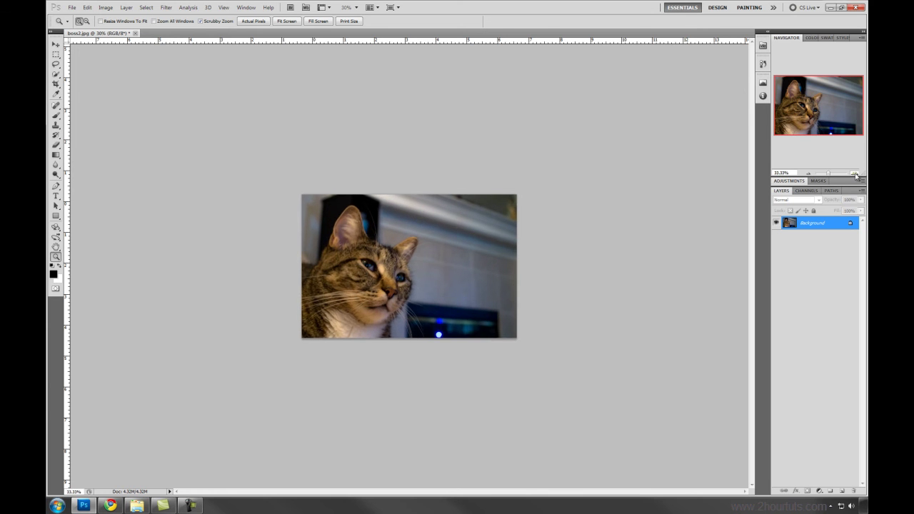
click(856, 176)
click(856, 176)
click(855, 176)
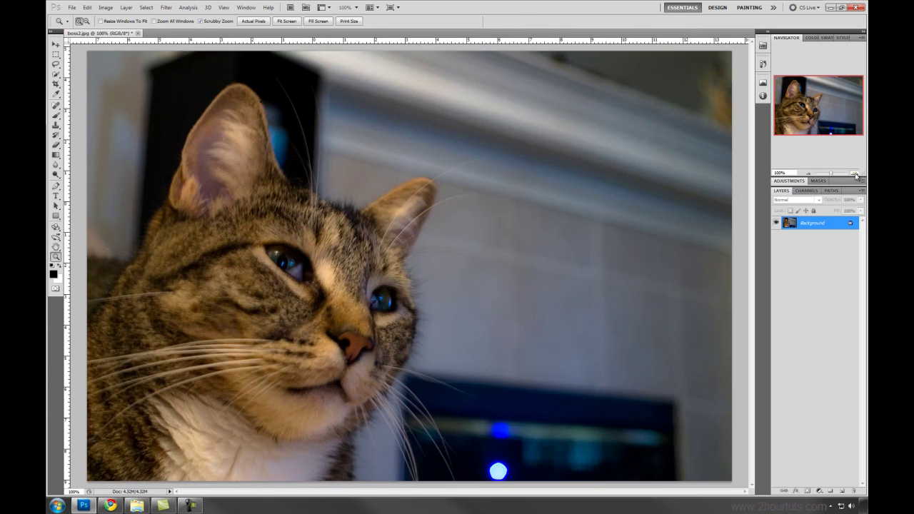
click(856, 175)
Step: Reduce the magnification to 50% and view the image at Print Size and Fit Screen with the rulers on
click(809, 174)
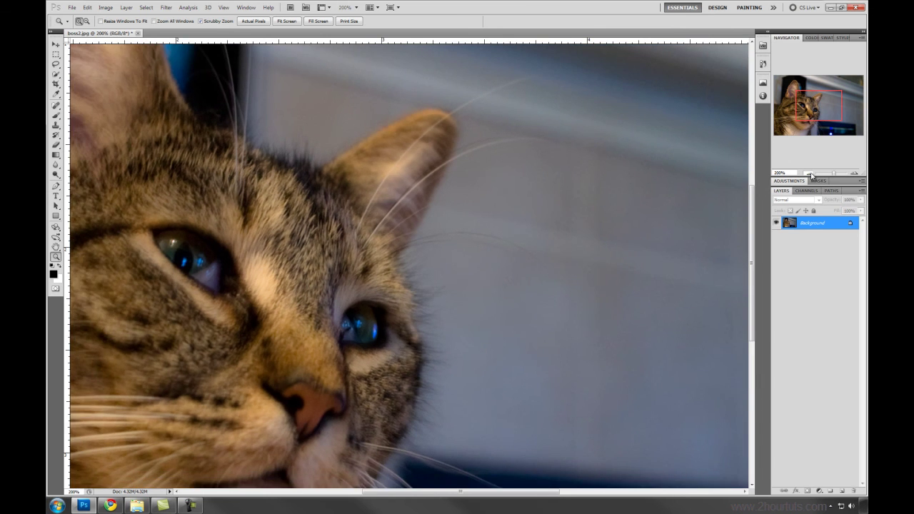
click(808, 175)
click(808, 174)
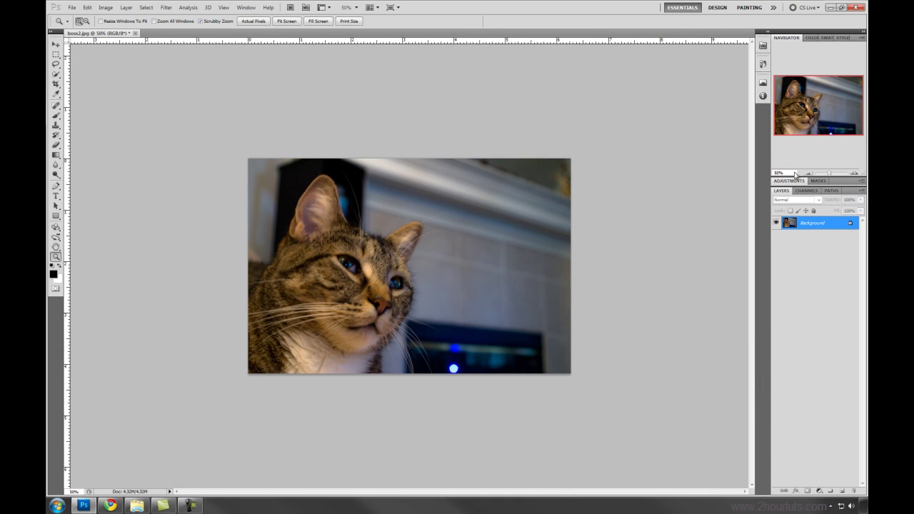
click(349, 22)
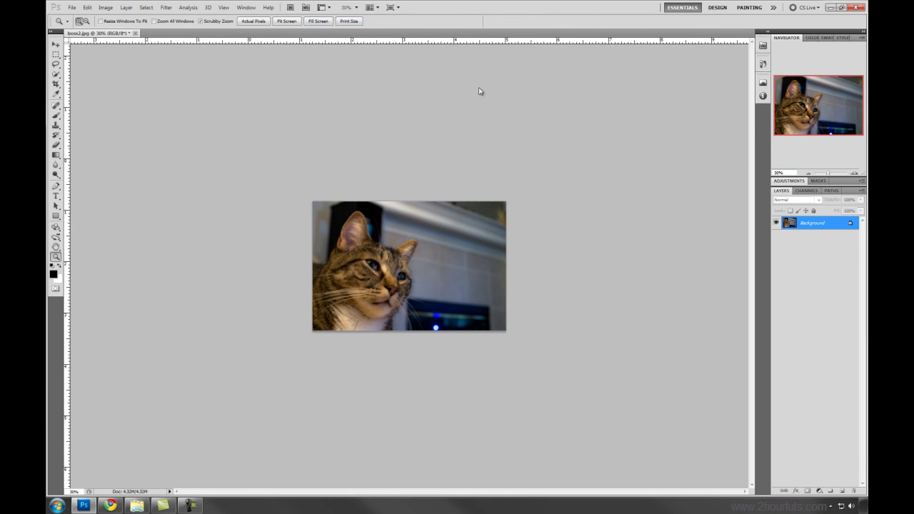
click(285, 21)
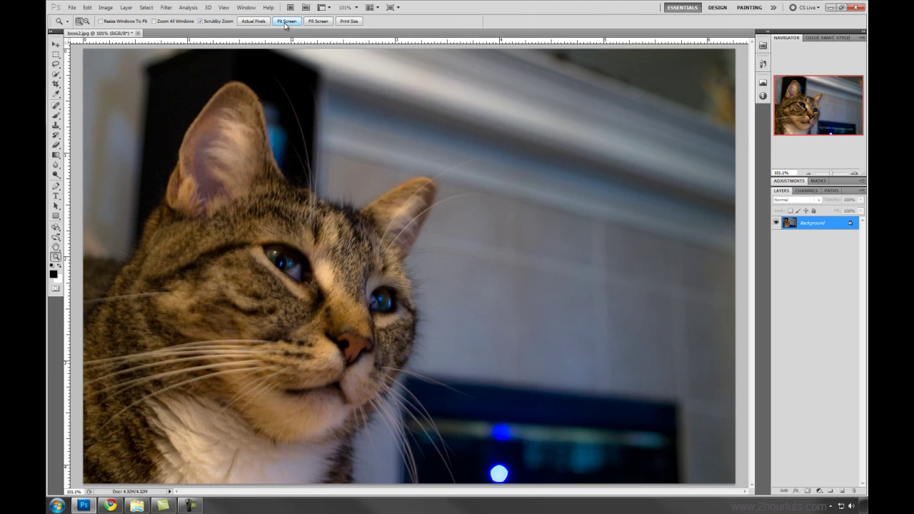